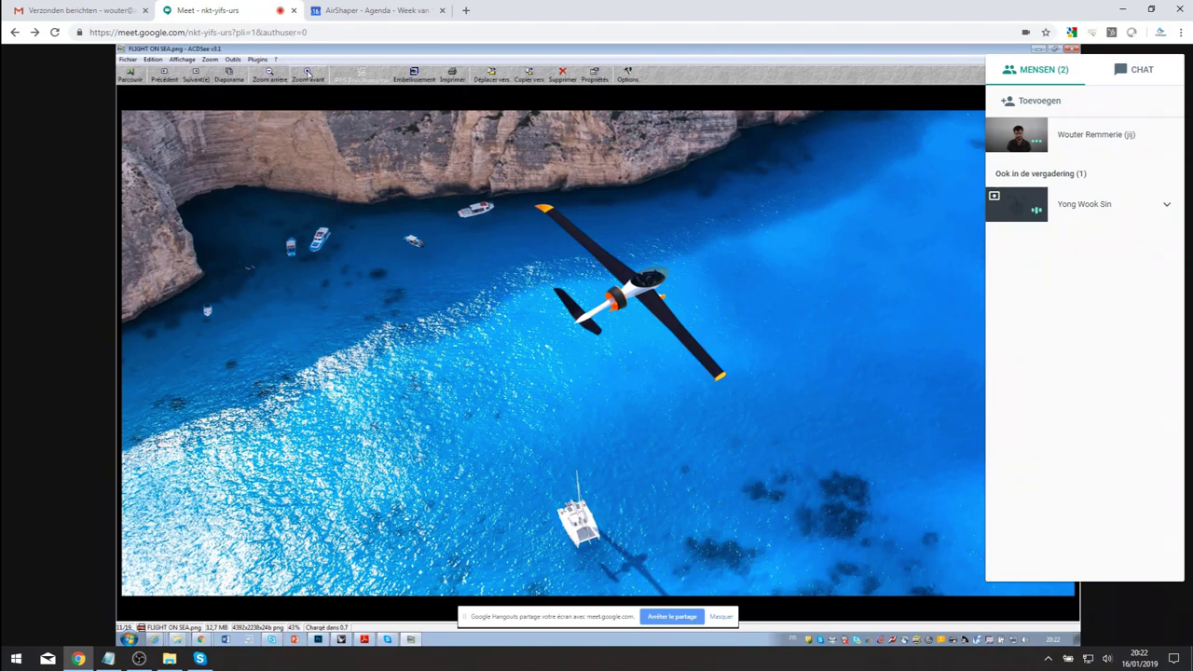
Step: Examine the aircraft up close in the FLIGHT ON SEA.png render and bring up the next image, FLIGHT ON SEA-2.png
click(308, 73)
drag(684, 240, 655, 360)
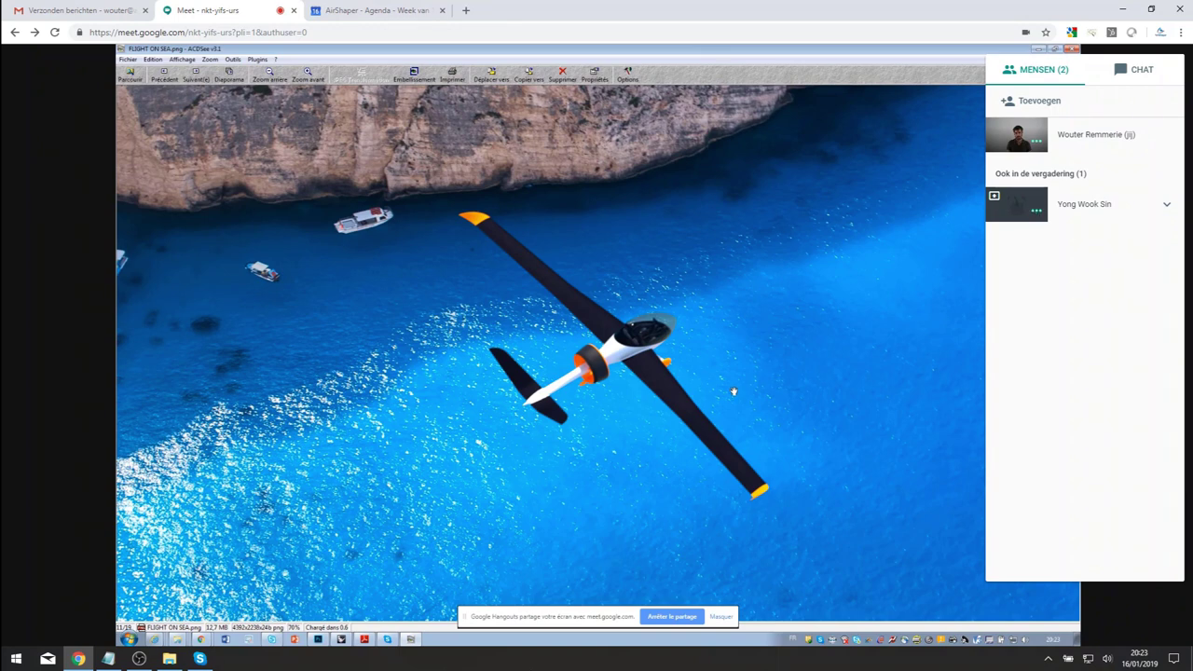
click(195, 76)
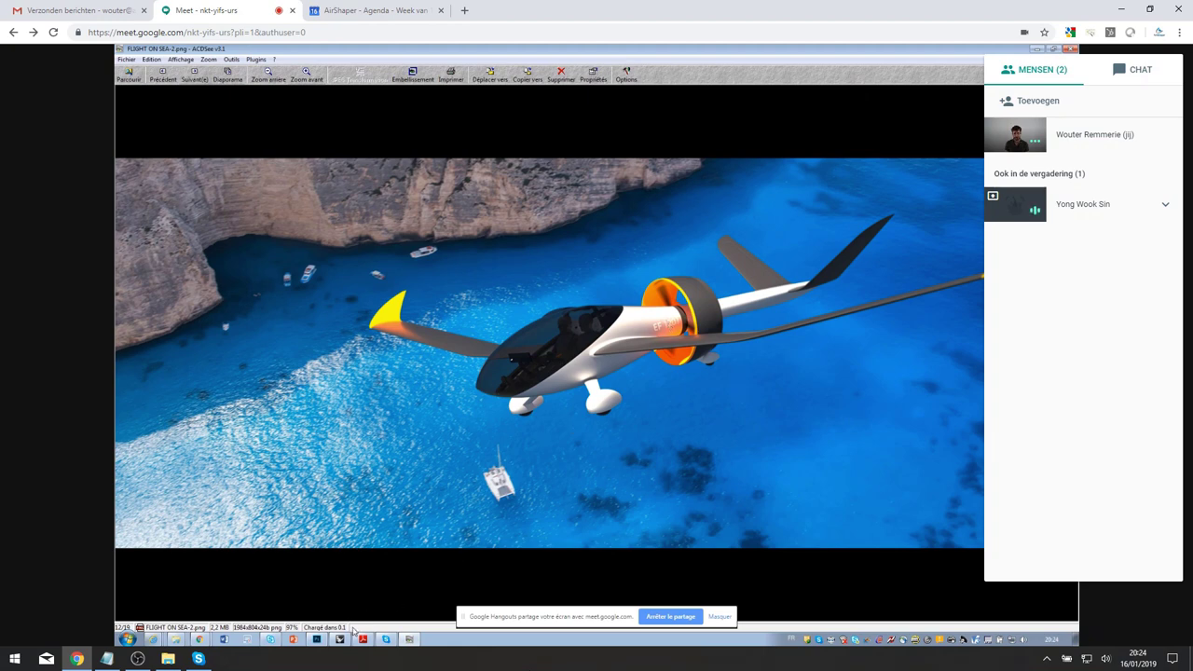
Step: Switch to the aircraft model in Rhinoceros and show the Perspective viewport in Wireframe mode
click(340, 640)
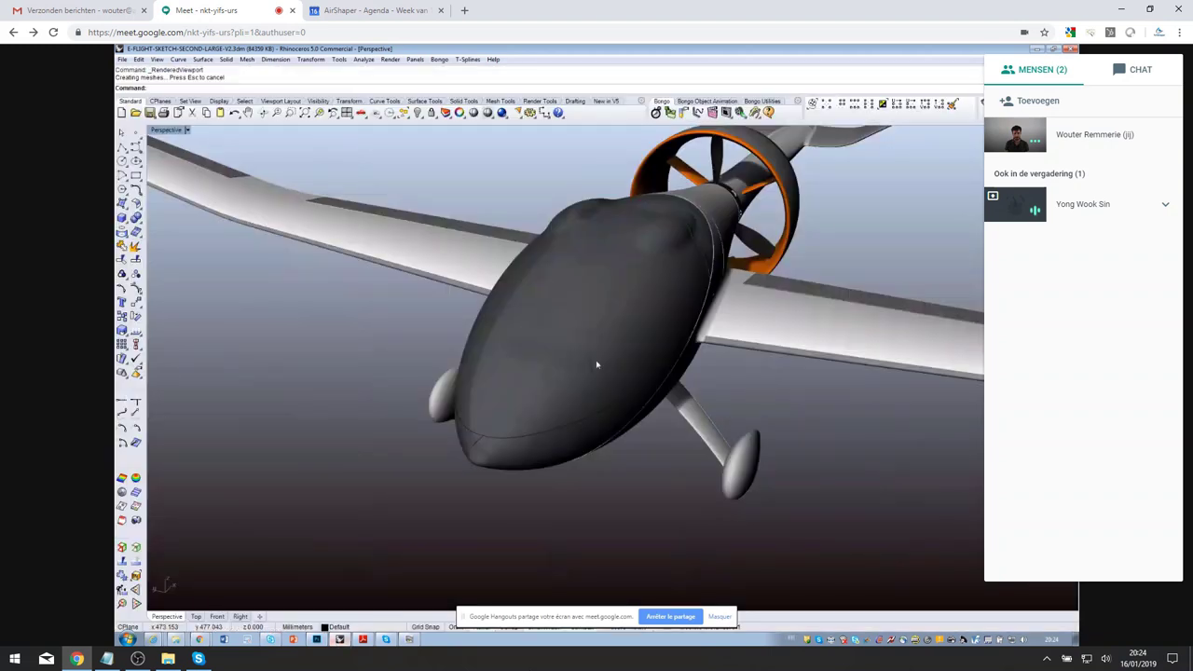
scroll(657, 308, up, 3)
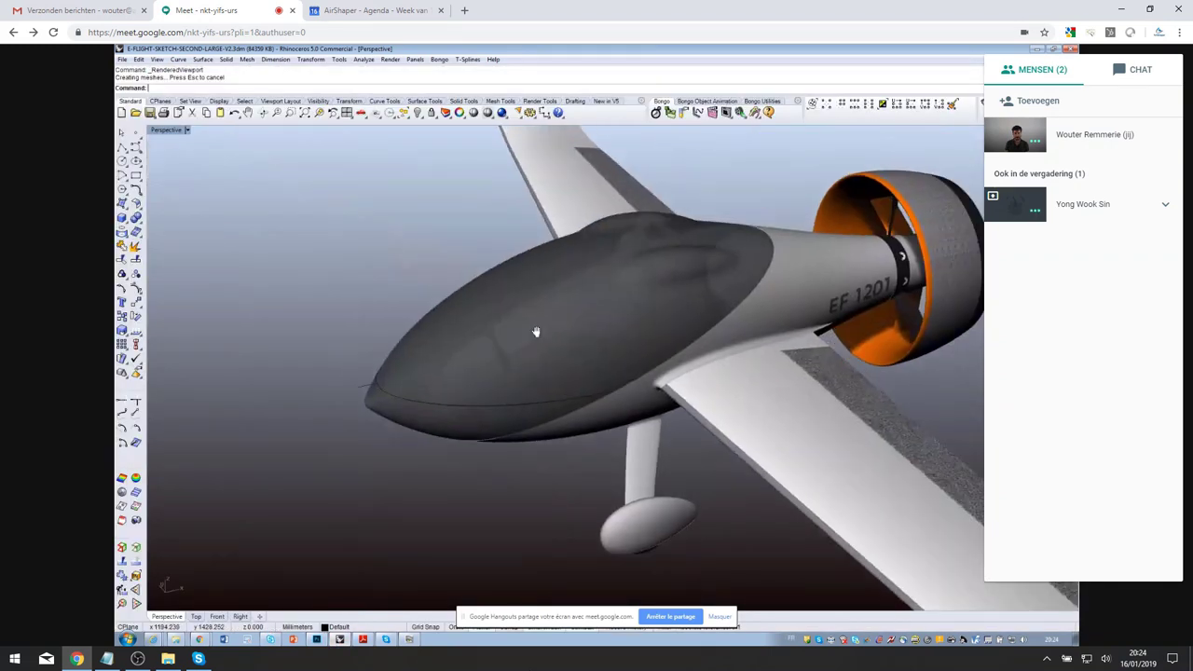
right_drag(536, 332, 710, 267)
middle_click(710, 266)
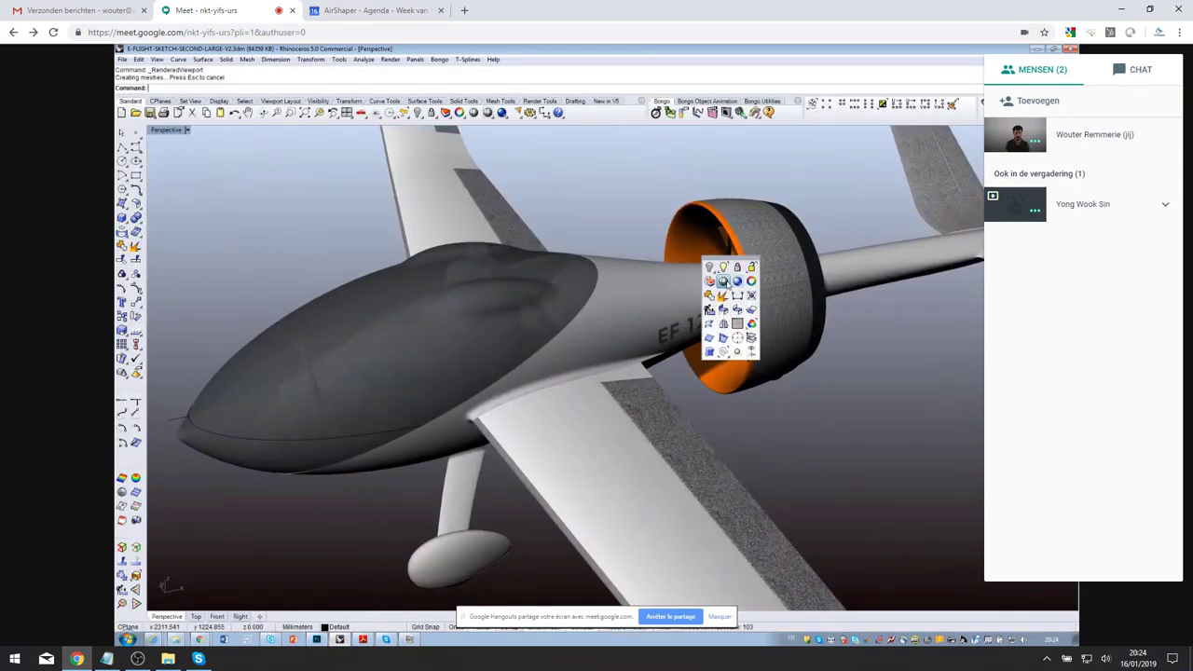
click(723, 281)
Step: Place the view's new target on the motor ring inside the propeller duct and inspect the ring from the opposite side
scroll(723, 282, up, 6)
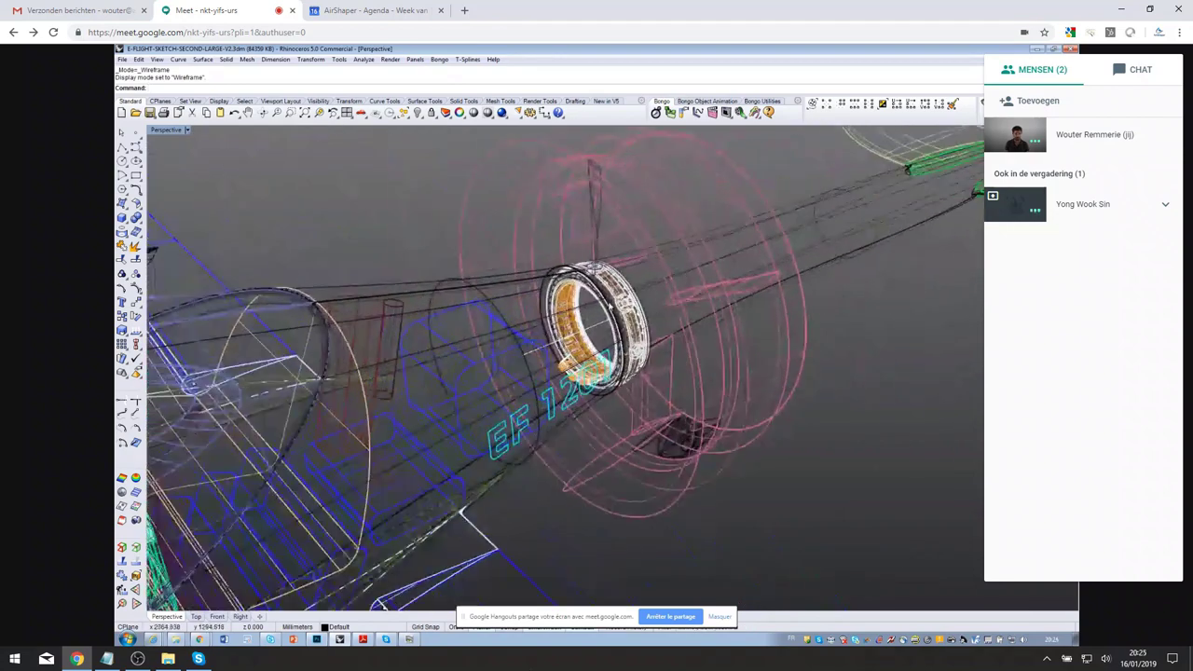
scroll(593, 354, up, 3)
scroll(593, 354, up, 1)
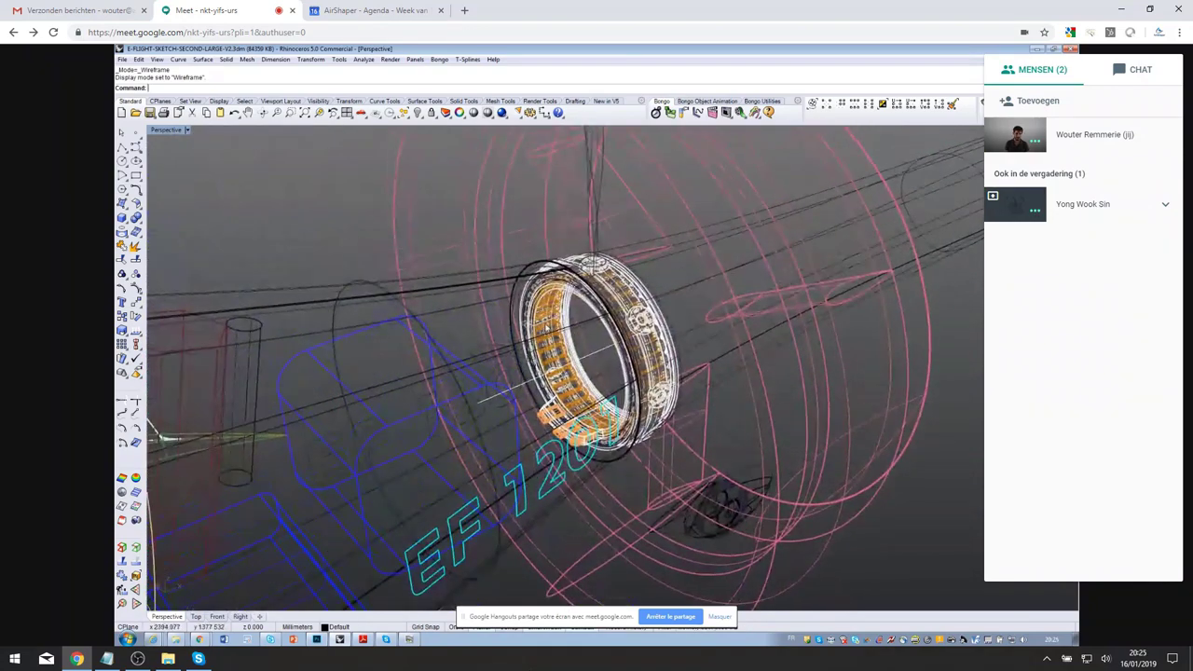
middle_click(513, 269)
click(551, 359)
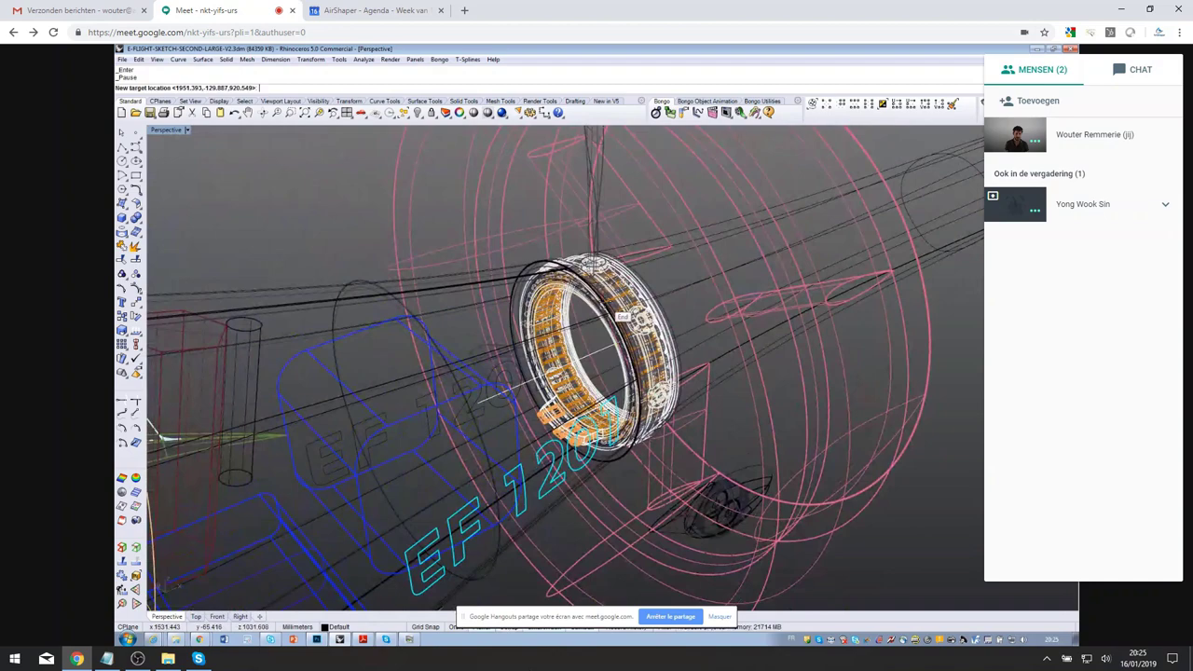
click(622, 317)
mouse_move(621, 317)
right_down()
mouse_move(606, 373)
mouse_move(565, 394)
mouse_move(565, 338)
mouse_move(570, 380)
mouse_move(535, 375)
mouse_move(602, 301)
right_up()
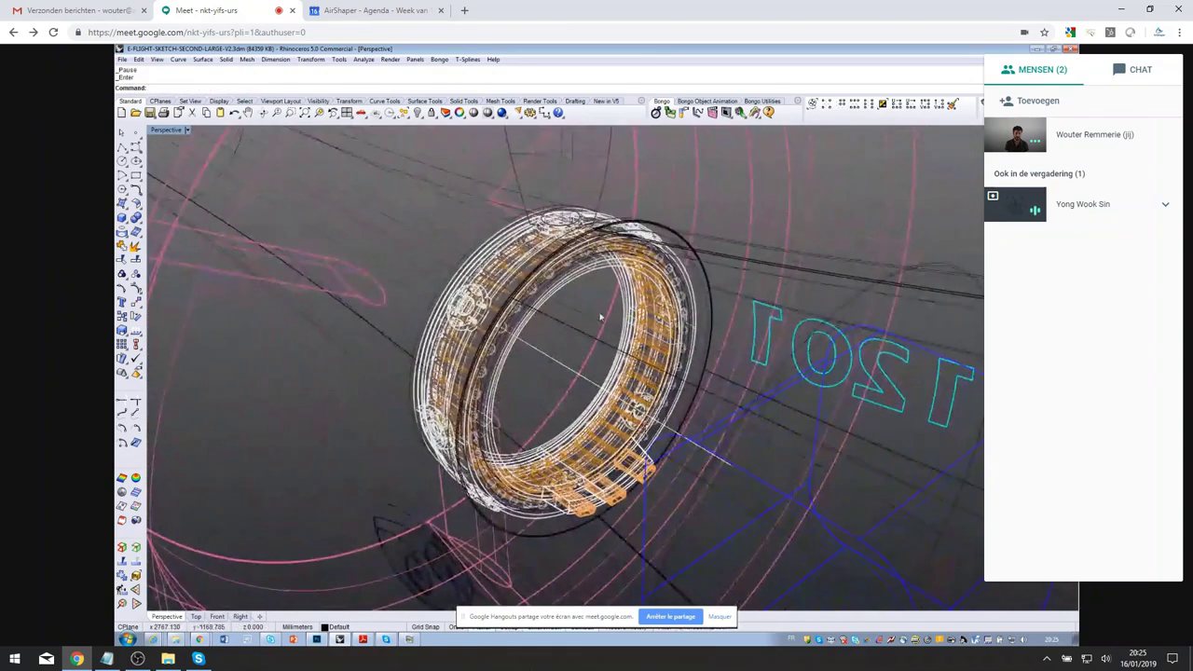
Step: Set the Perspective viewport to Ghosted display and inspect the motor ring within the fuselage
click(187, 131)
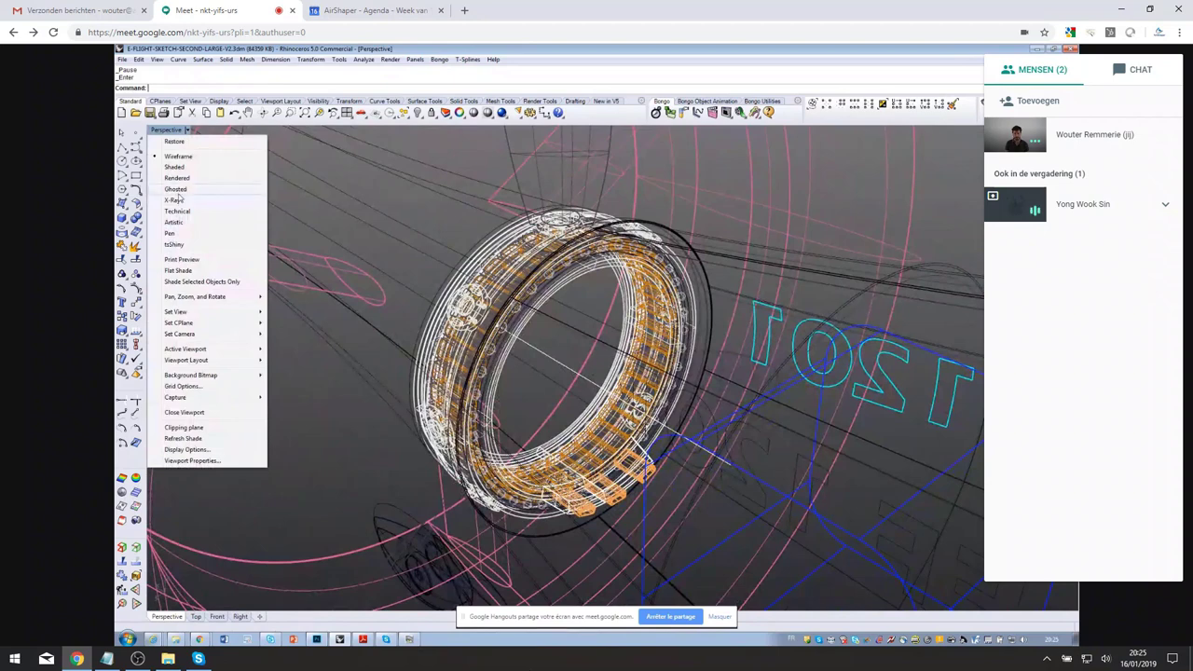
click(175, 190)
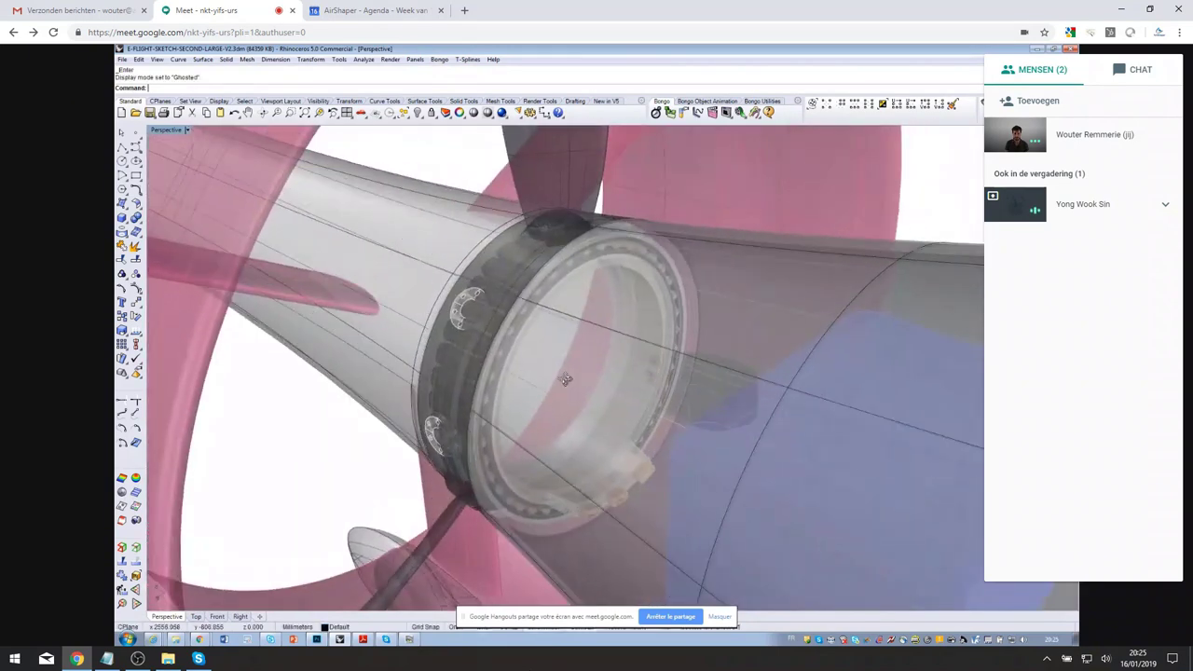
scroll(565, 378, down, 5)
mouse_move(565, 378)
right_down()
mouse_move(643, 416)
mouse_move(615, 413)
right_up()
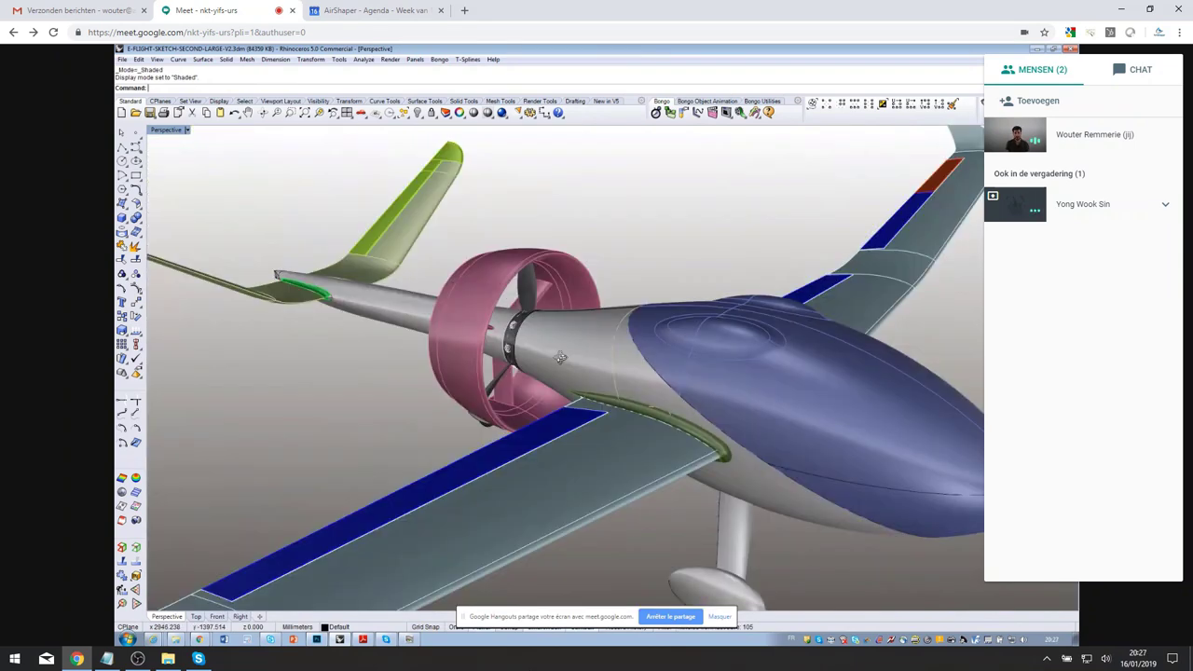
Step: Set the Perspective viewport to Rendered display and show the whole aircraft from the rear and front side
mouse_move(560, 358)
right_down()
mouse_move(658, 354)
mouse_move(625, 373)
mouse_move(787, 375)
right_up()
middle_click(697, 380)
click(708, 359)
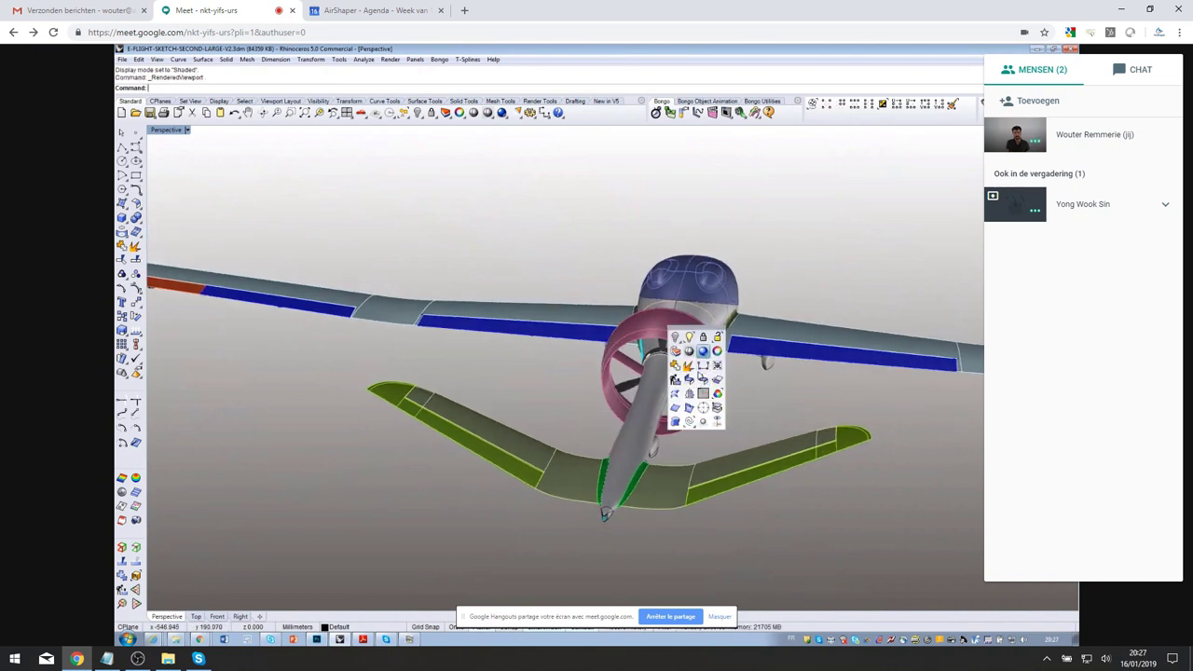
right_drag(710, 373, 809, 356)
scroll(650, 343, up, 4)
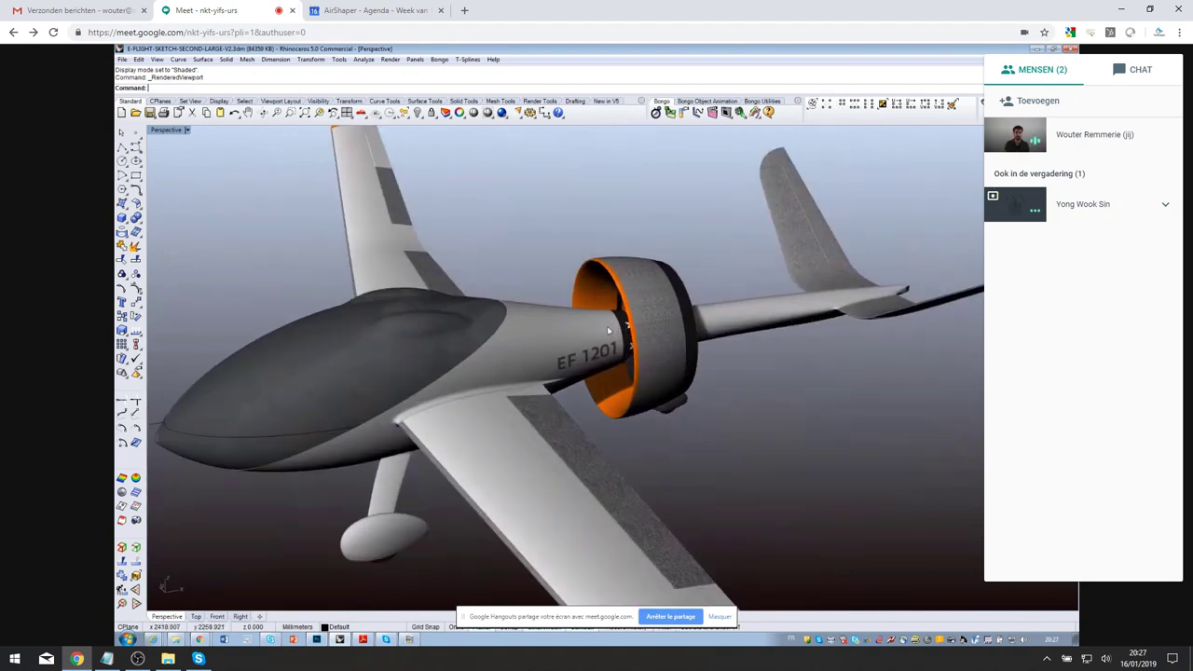
Step: Examine the ducted propeller, wings and canopy of the rendered aircraft from the front quarter, near and far
right_drag(649, 343, 659, 361)
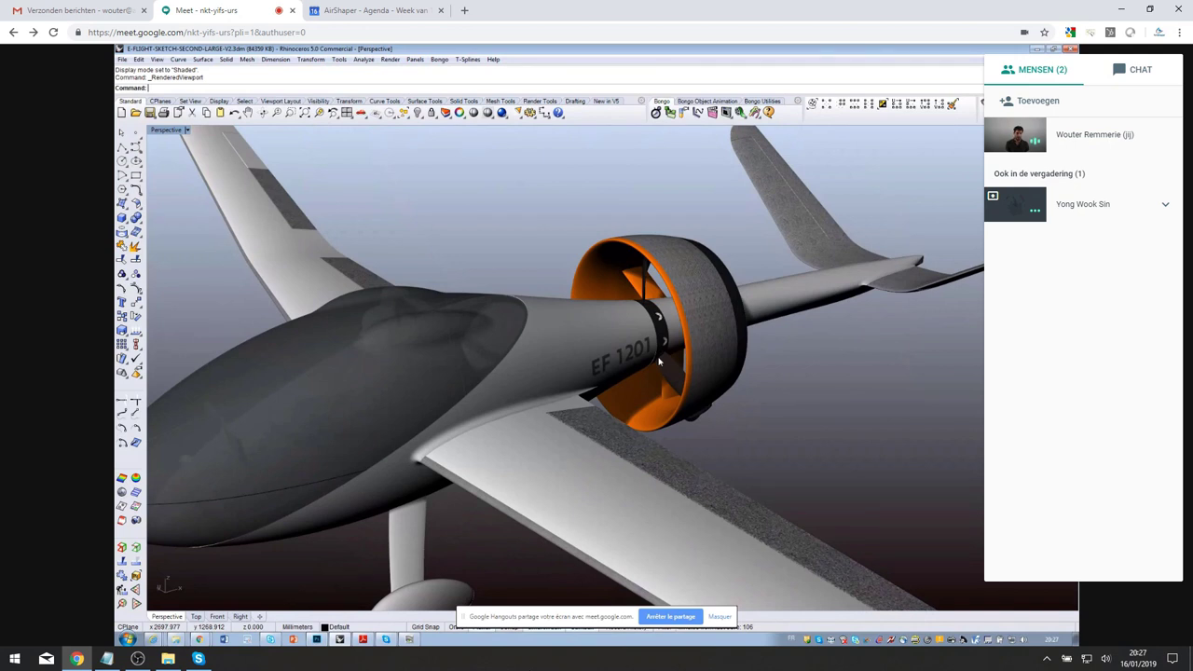
scroll(659, 359, down, 3)
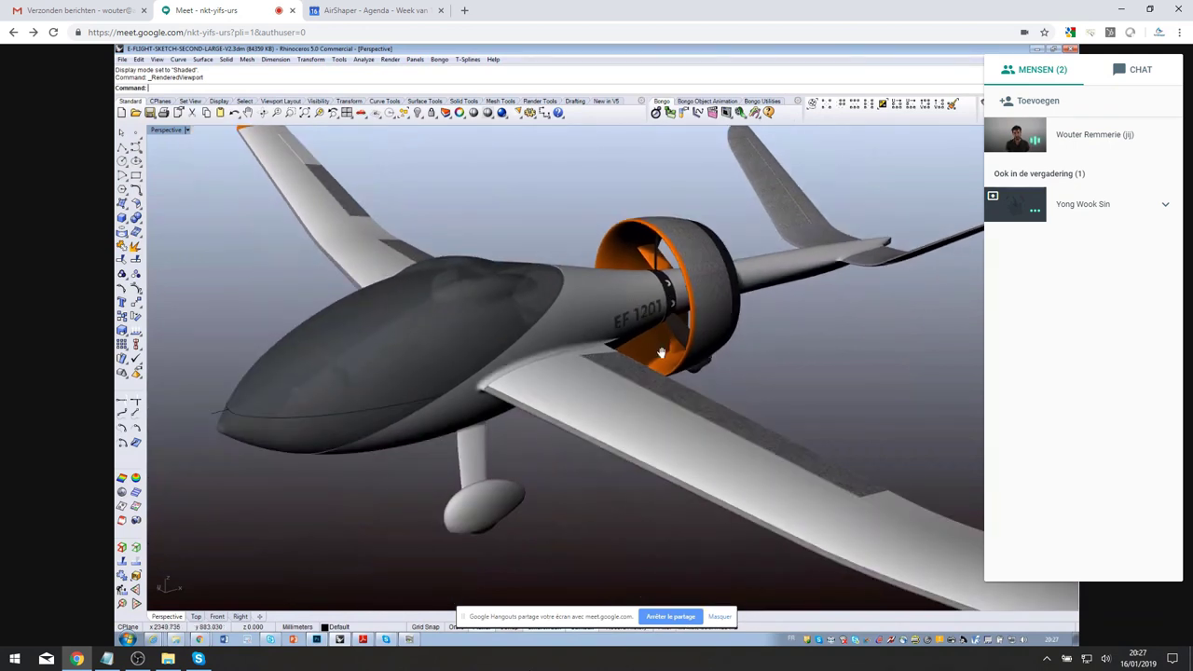
right_drag(660, 352, 663, 365)
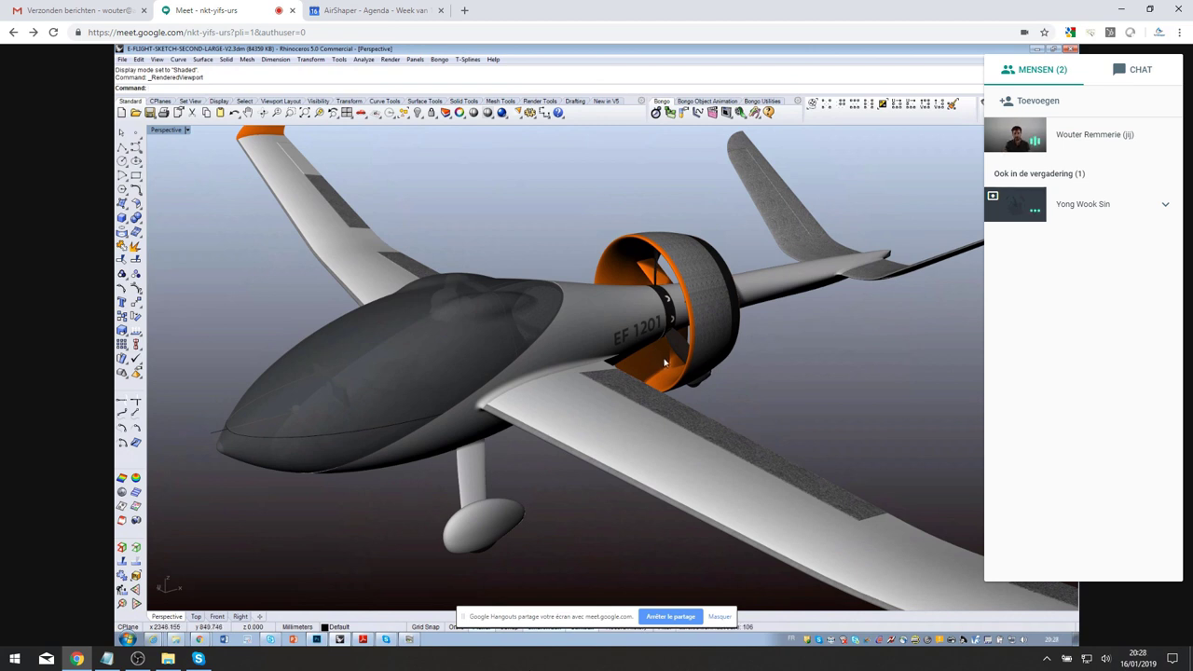
scroll(665, 362, down, 3)
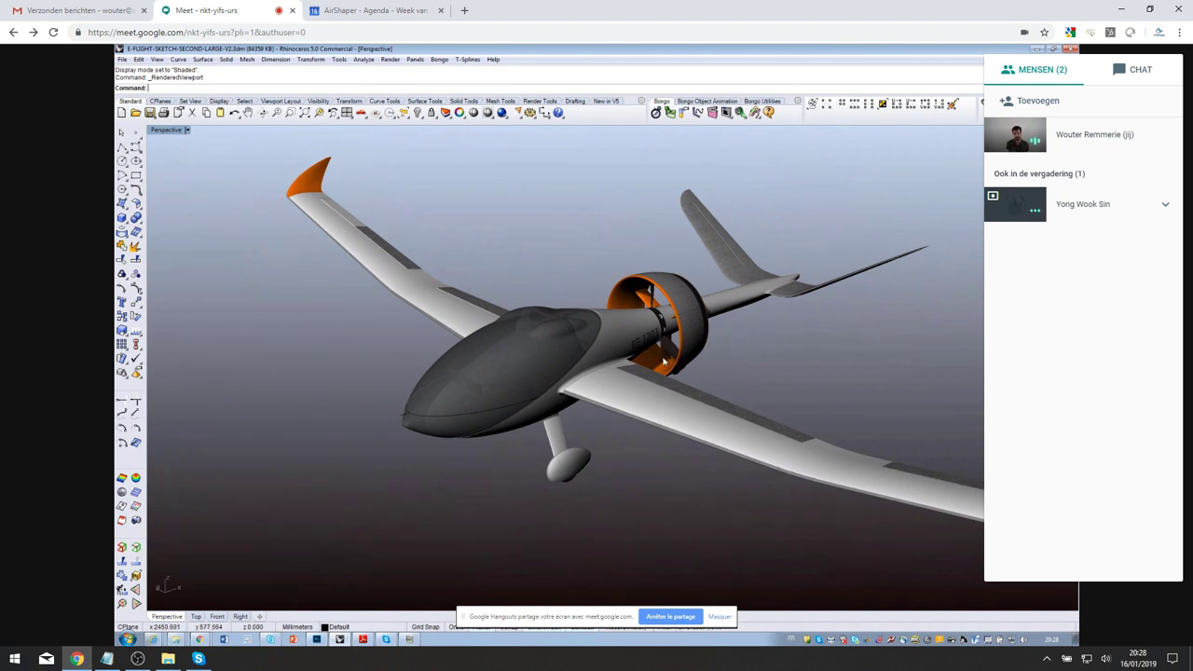
scroll(663, 355, up, 5)
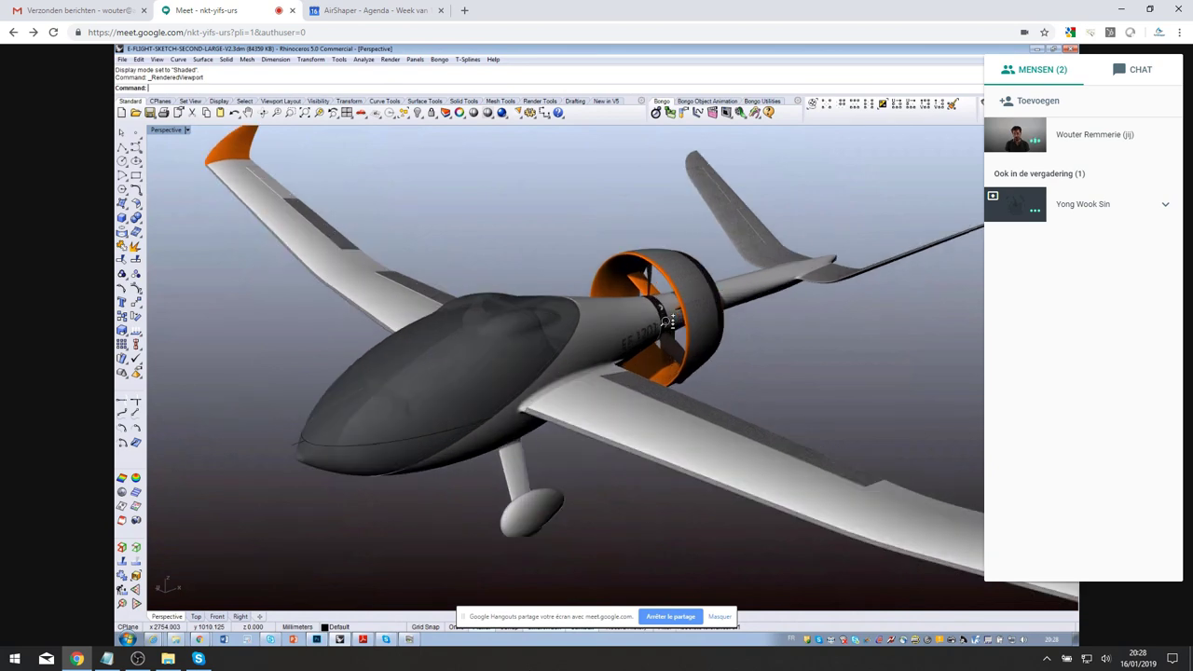
mouse_move(666, 324)
right_down()
mouse_move(559, 330)
mouse_move(654, 333)
right_up()
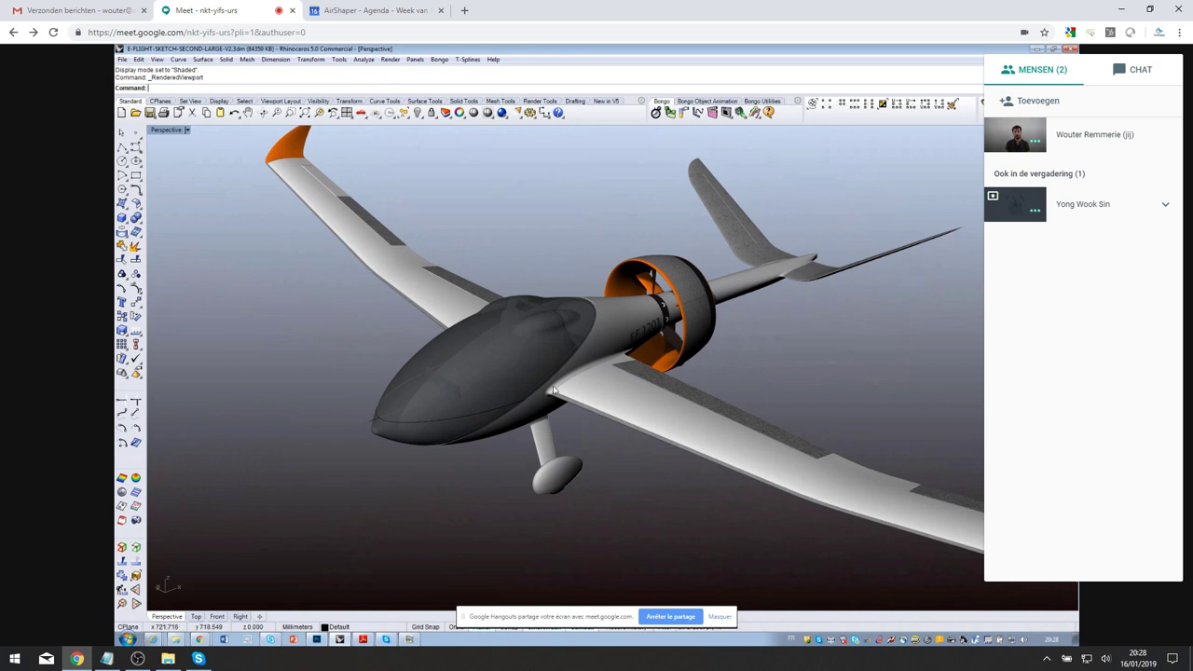
right_drag(569, 382, 605, 378)
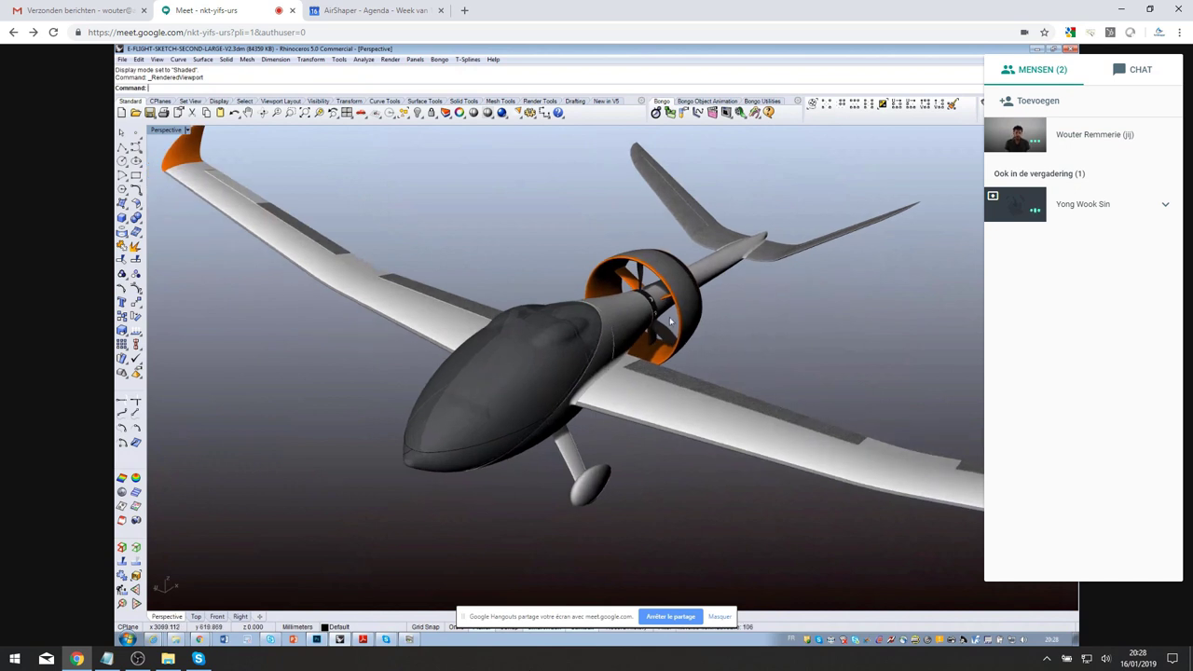
scroll(652, 331, up, 5)
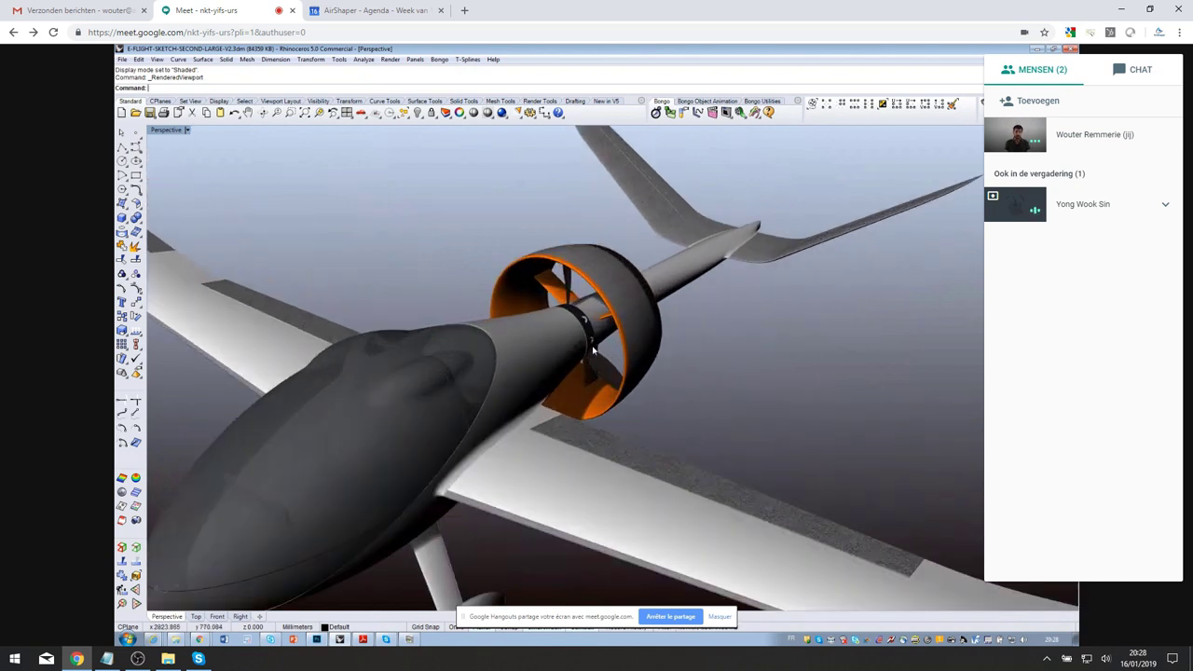
scroll(612, 351, down, 2)
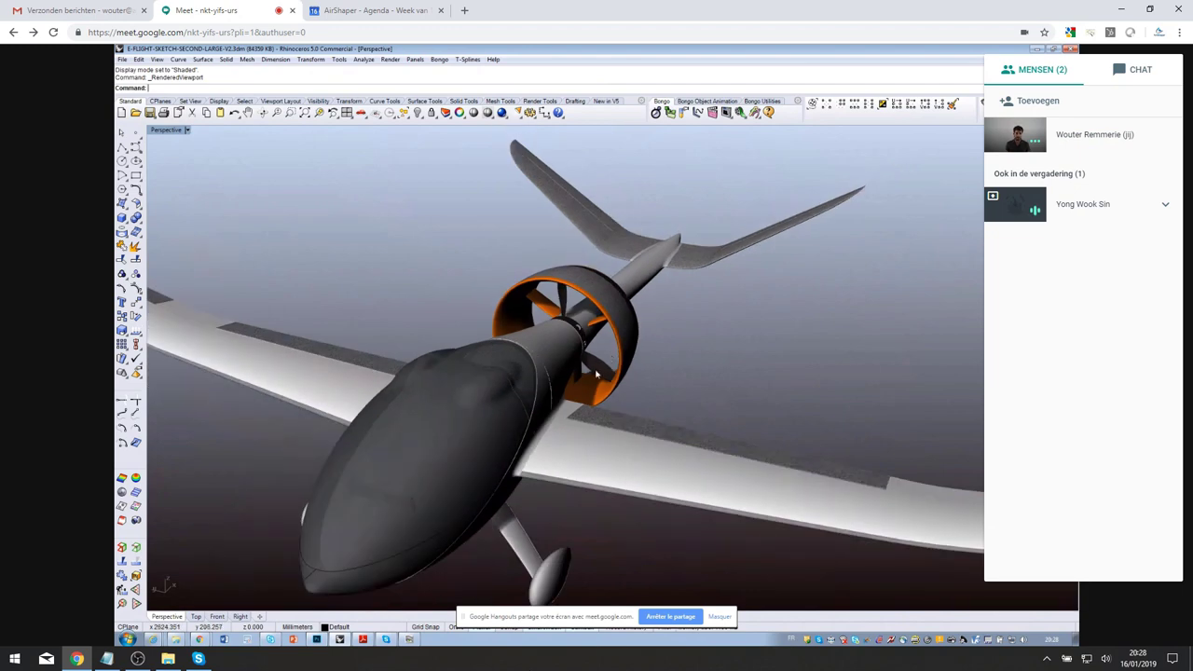
Step: Examine the V-shaped tail and its alignment behind the ducted propeller from the front and both sides
right_drag(612, 358, 612, 418)
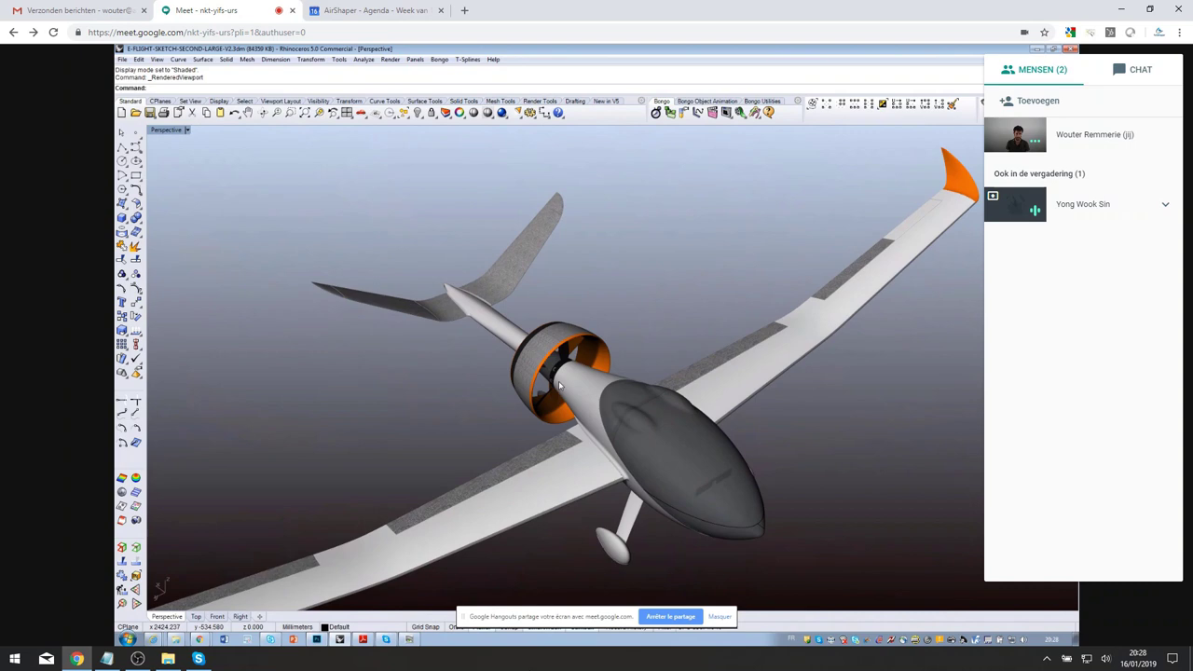
right_drag(549, 382, 537, 299)
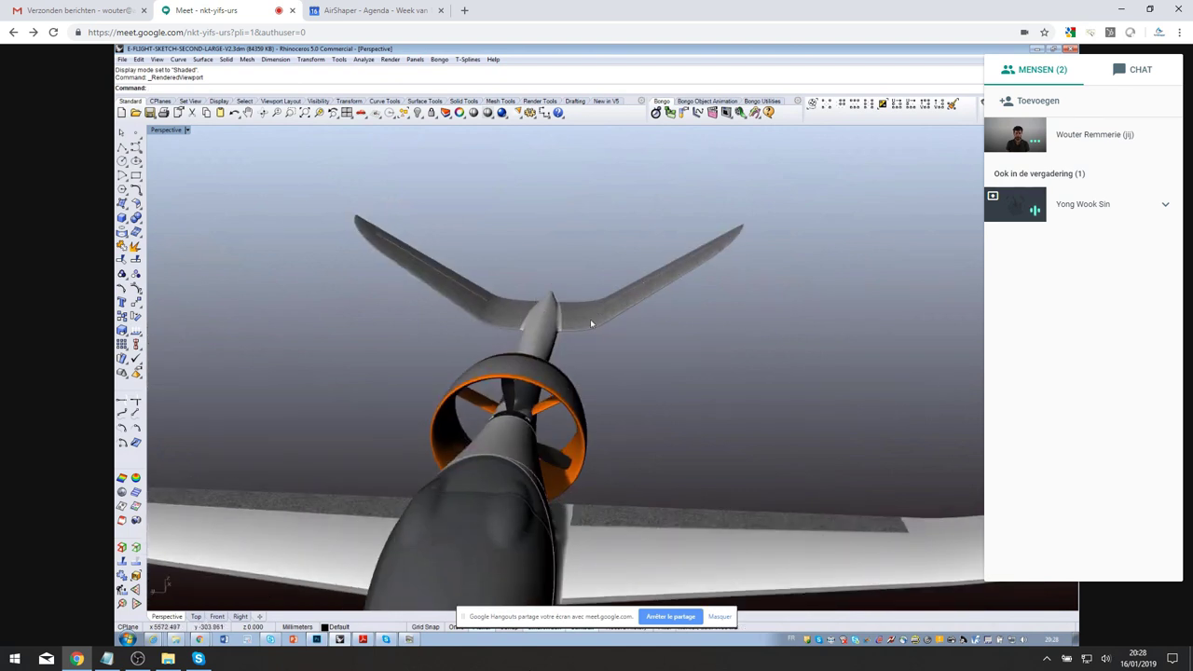
right_drag(589, 327, 456, 305)
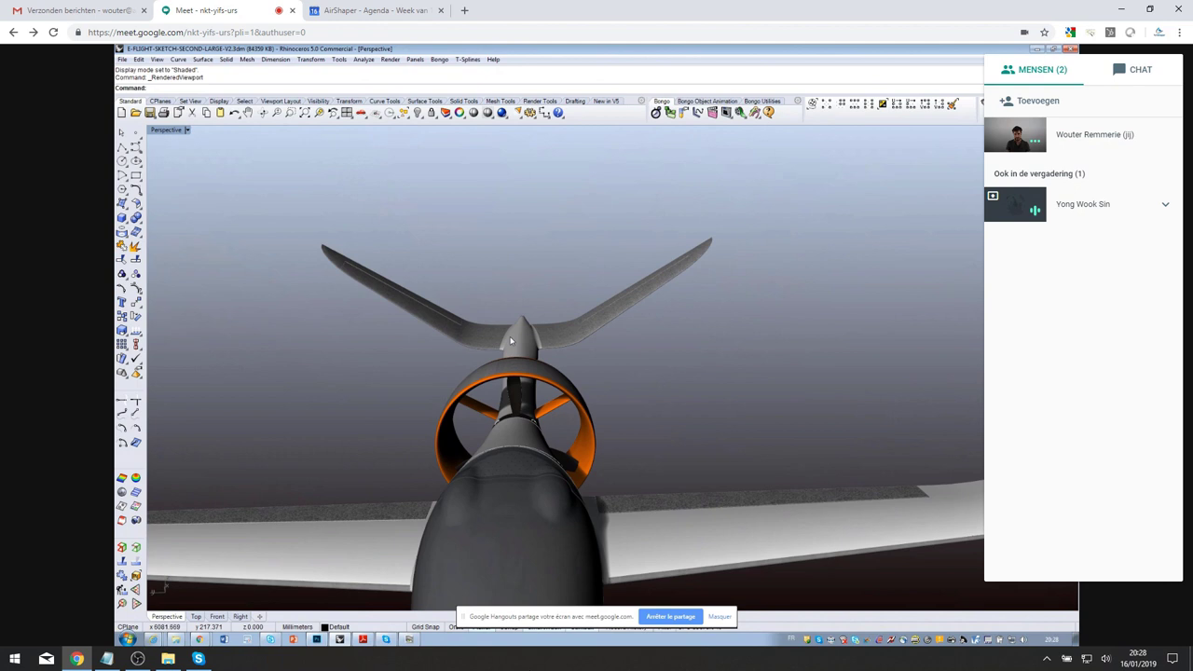
mouse_move(534, 399)
right_down()
mouse_move(452, 349)
mouse_move(535, 454)
mouse_move(539, 401)
right_up()
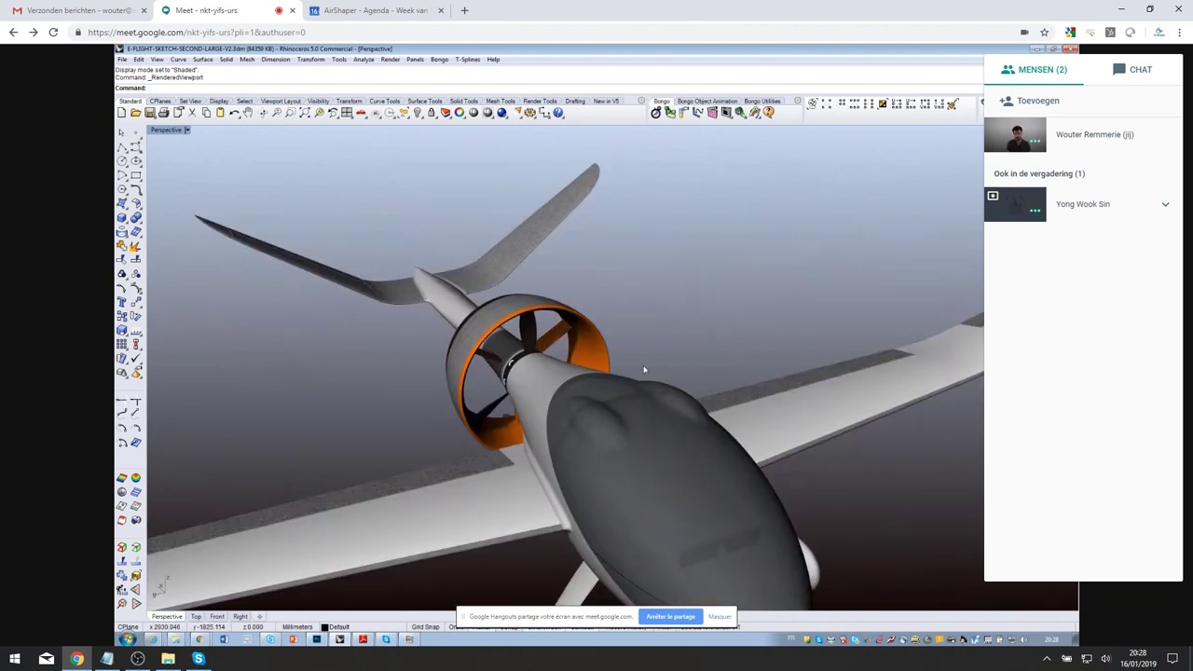